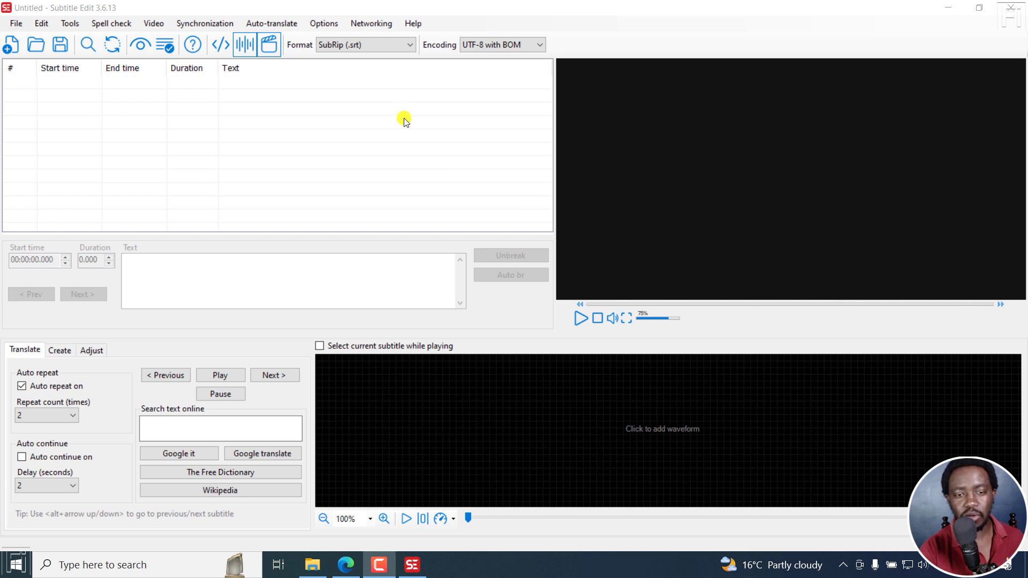
Check Subtitle Edit's version under Help > About, then close it.
left_click(414, 24)
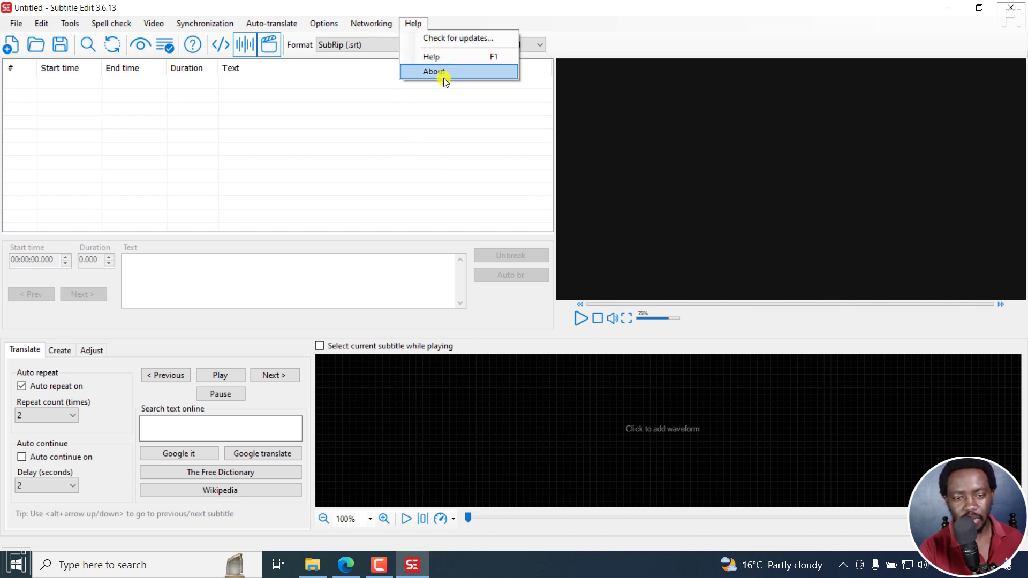
left_click(443, 74)
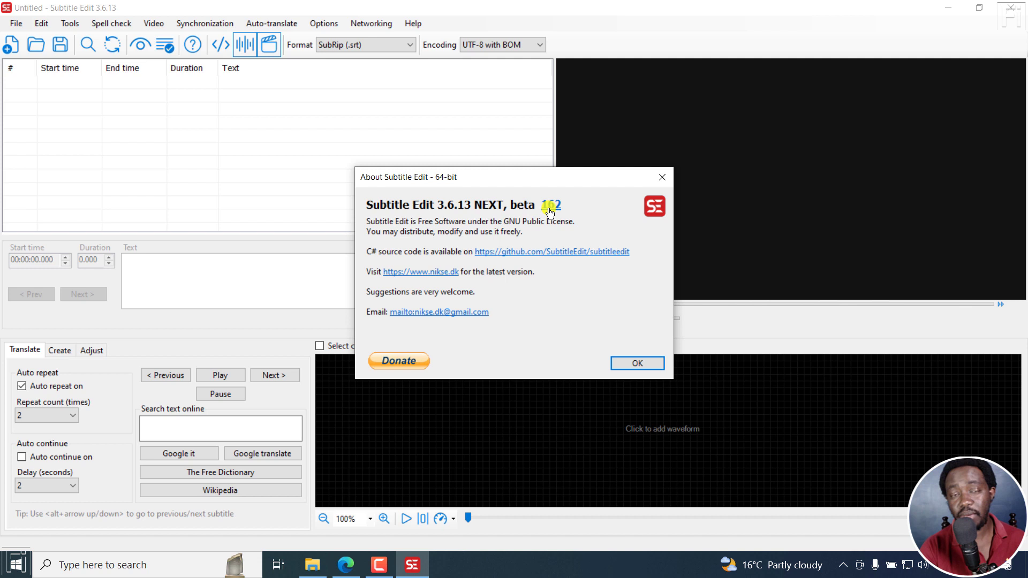
left_click(659, 182)
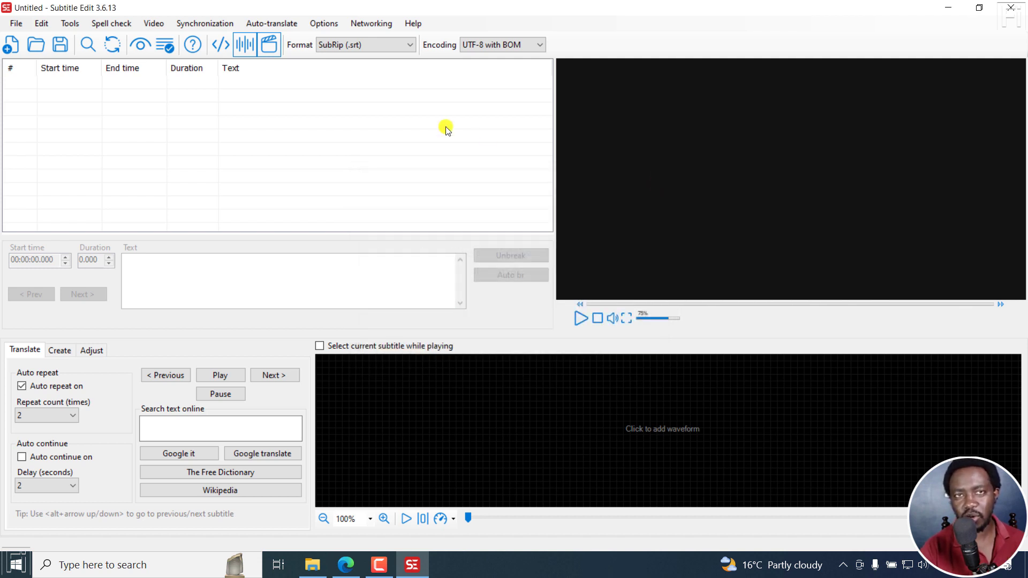
Review the GitHub issue's reported burn-in bugs and the opaque box request in the browser.
left_click(346, 565)
left_click_drag(173, 327, 281, 339)
left_click(276, 359)
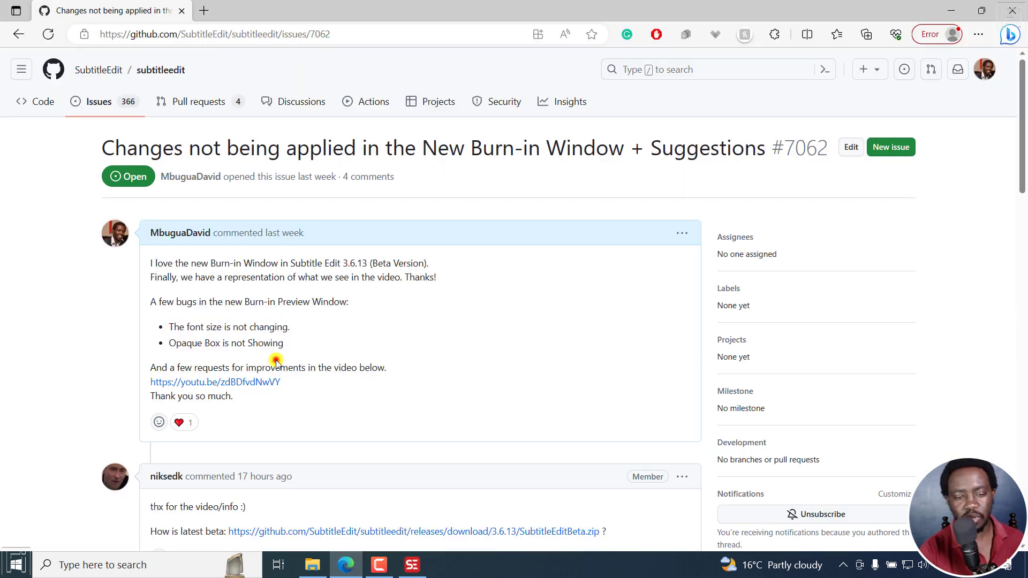
scroll(1016, 158, "down", 5)
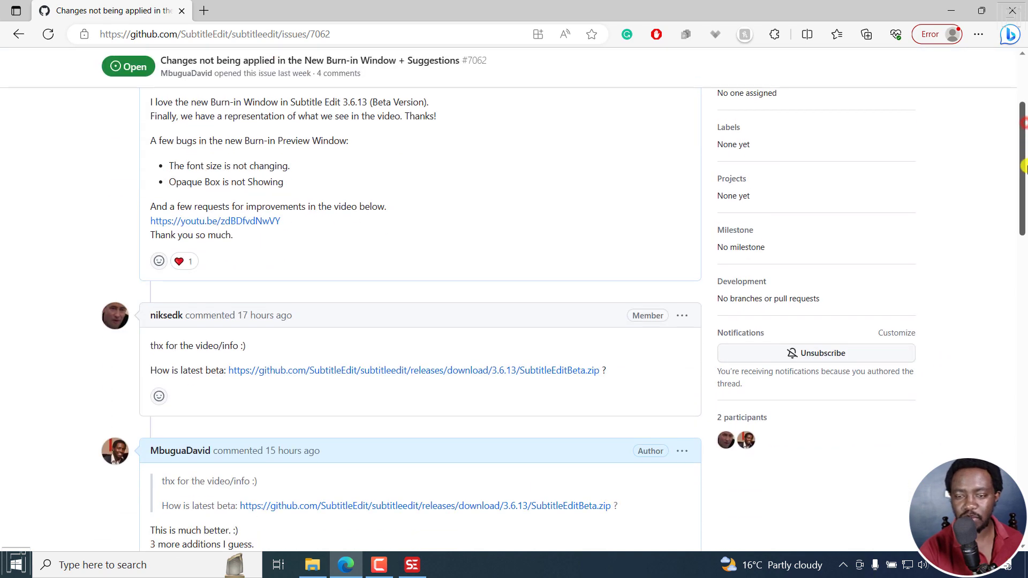
scroll(1024, 209, "down", 4)
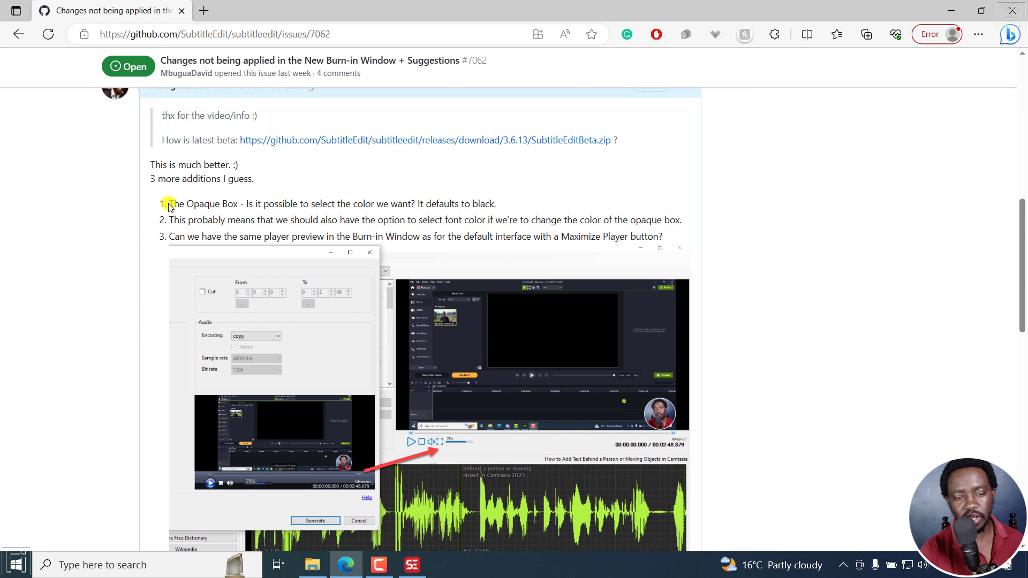
left_click_drag(167, 205, 236, 205)
left_click(288, 214)
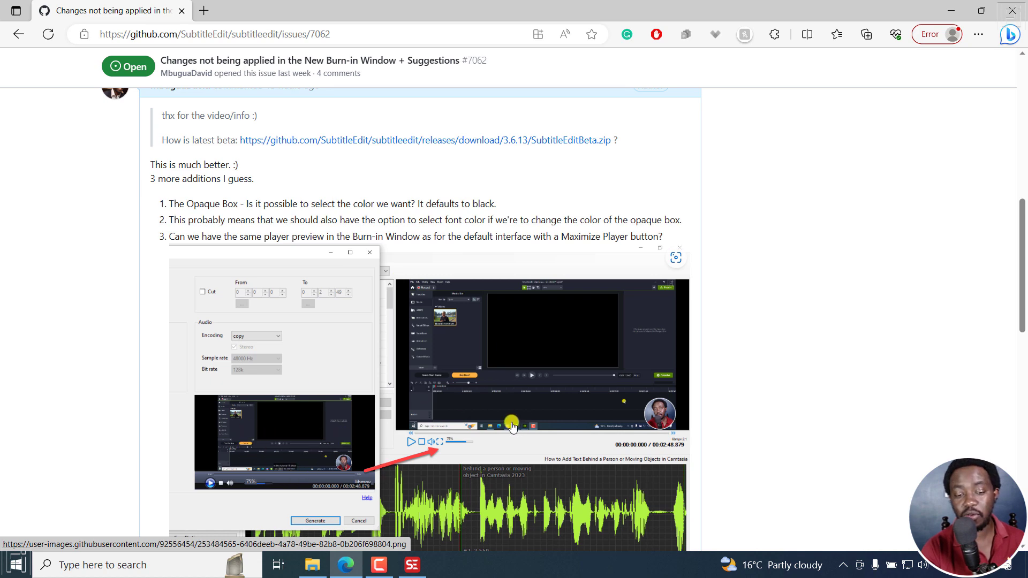
mouse_move(1020, 275)
left_mouse_down()
mouse_move(1024, 411)
mouse_move(1024, 301)
left_mouse_up()
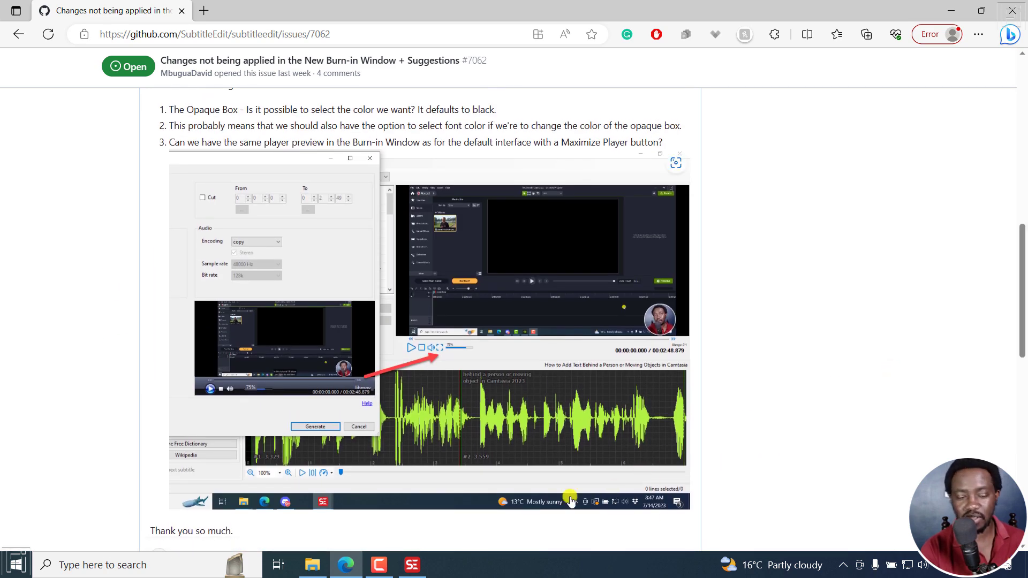
Back in Subtitle Edit, check the version details in Help > About again.
mouse_move(412, 570)
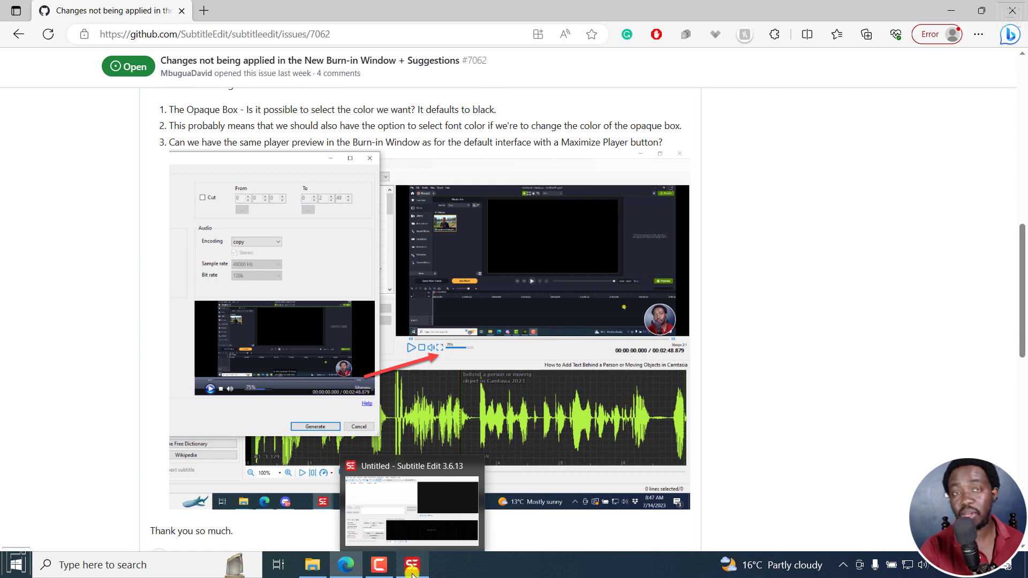
left_click(413, 573)
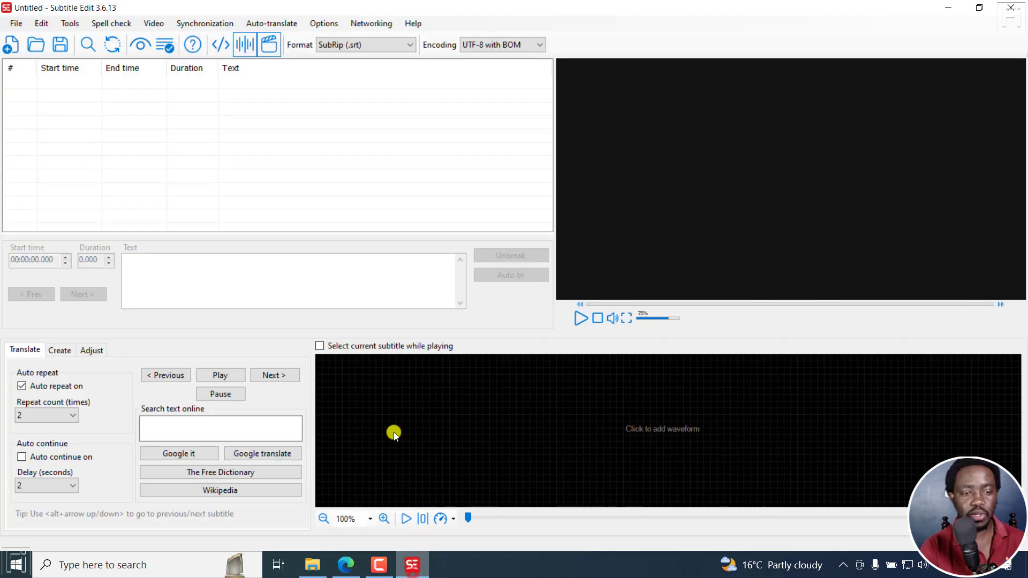
left_click(413, 23)
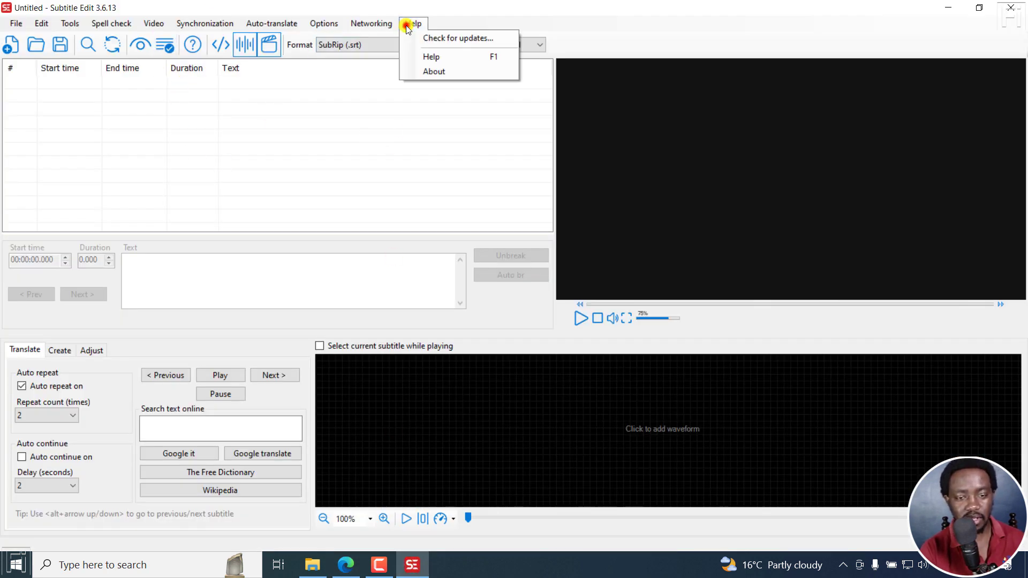
left_click(448, 73)
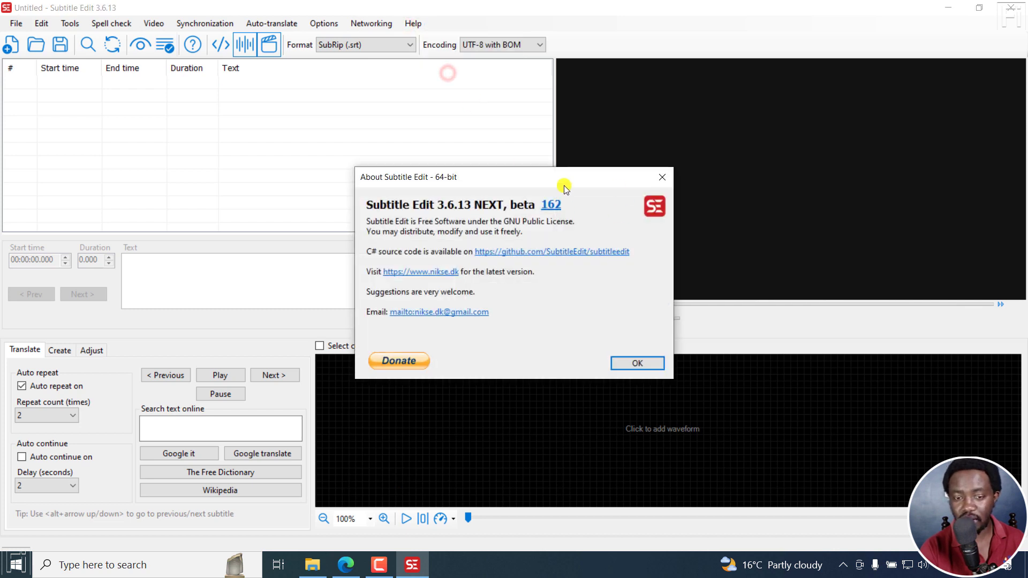
left_click(662, 177)
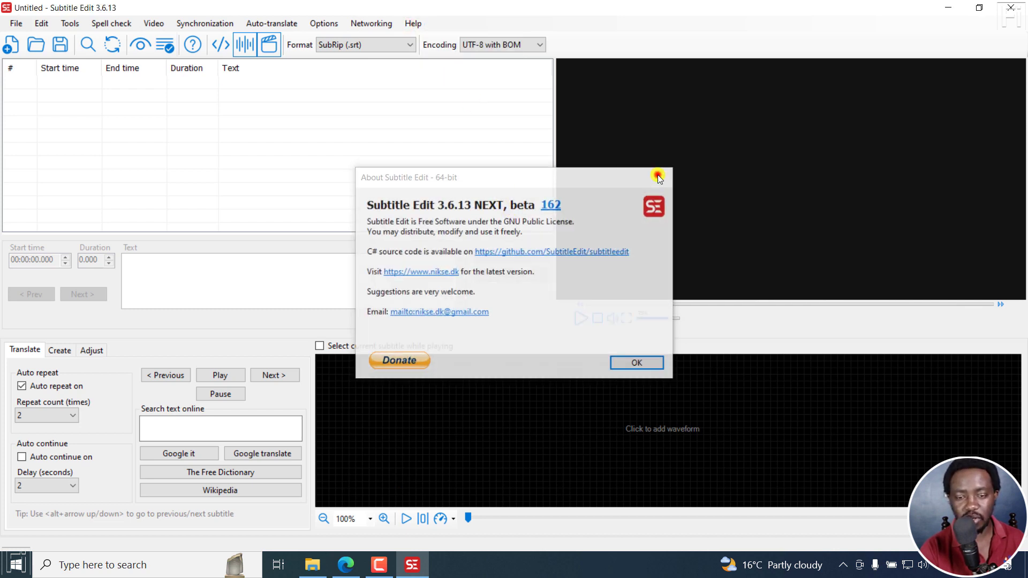
Load the Camtasia text-behind-a-person tutorial video via Video > Open video file.
left_click(154, 23)
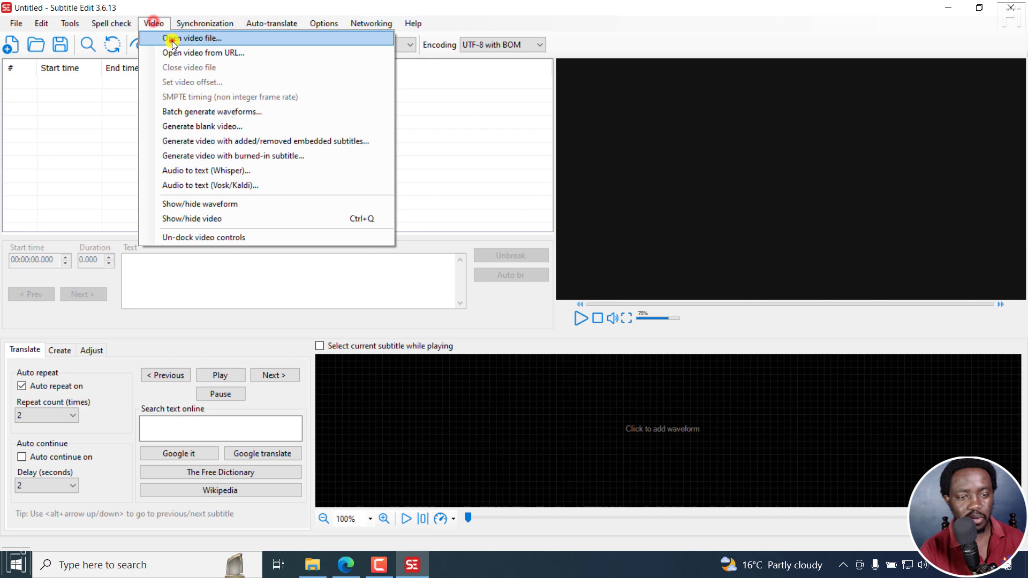
left_click(168, 38)
left_click(99, 146)
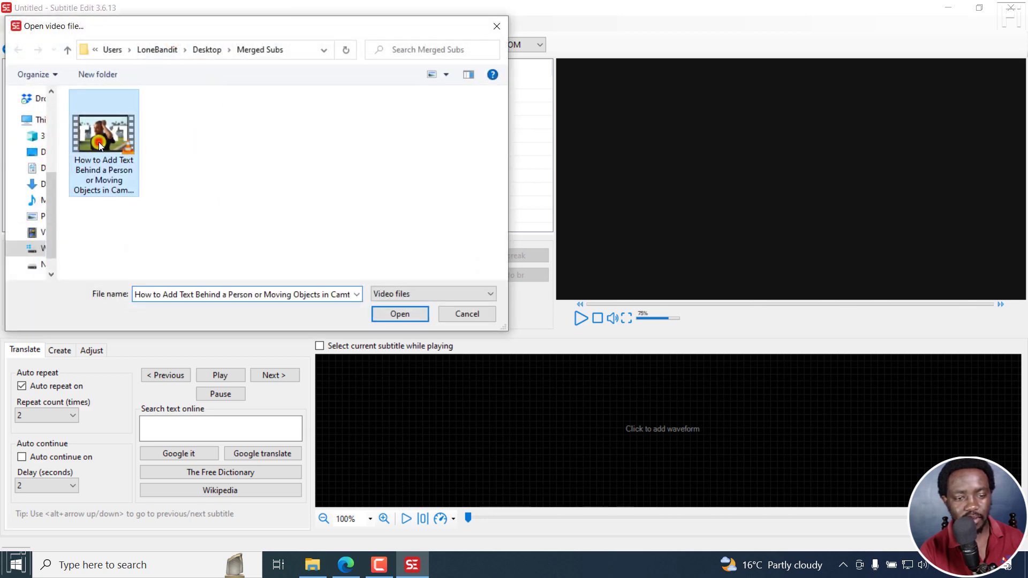
left_click(400, 314)
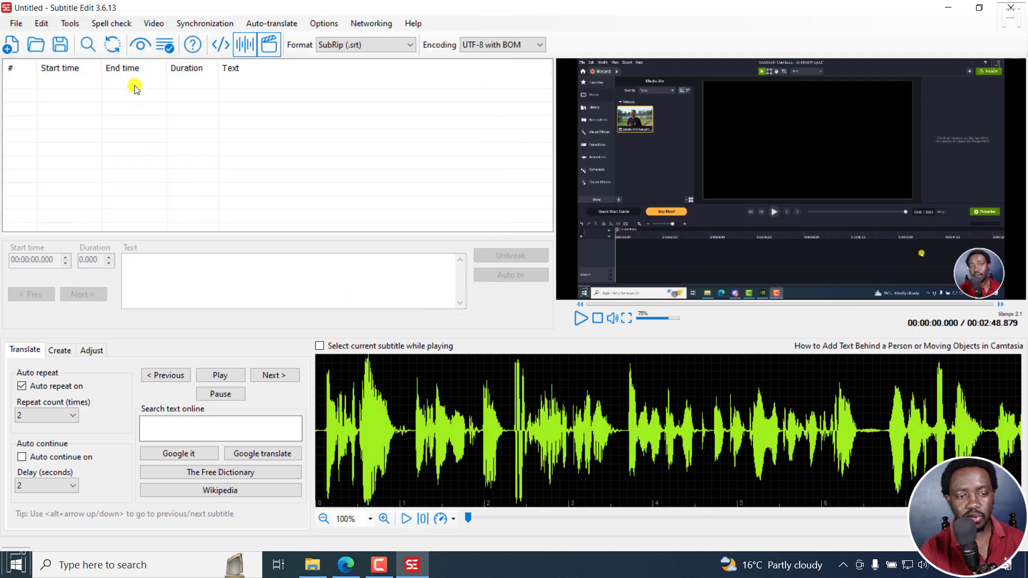
left_click(152, 24)
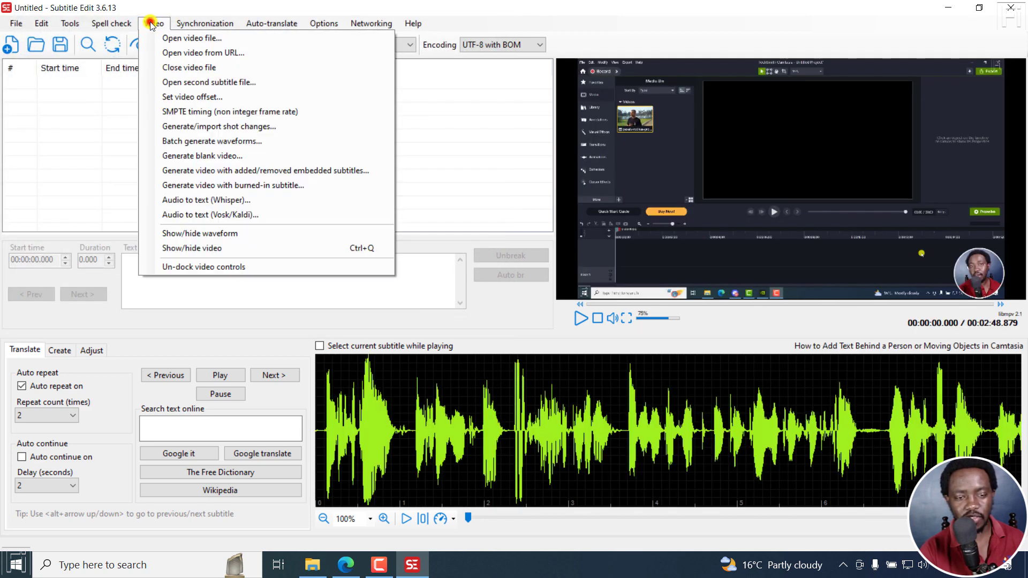
Run Whisper audio-to-text with English and the base model to generate the subtitles.
left_click(217, 200)
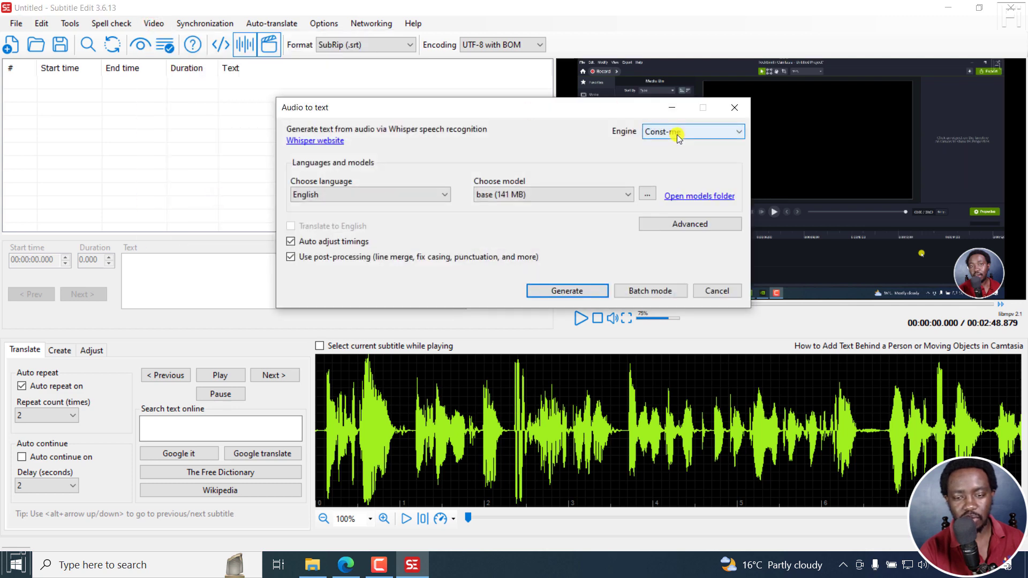
left_click(569, 289)
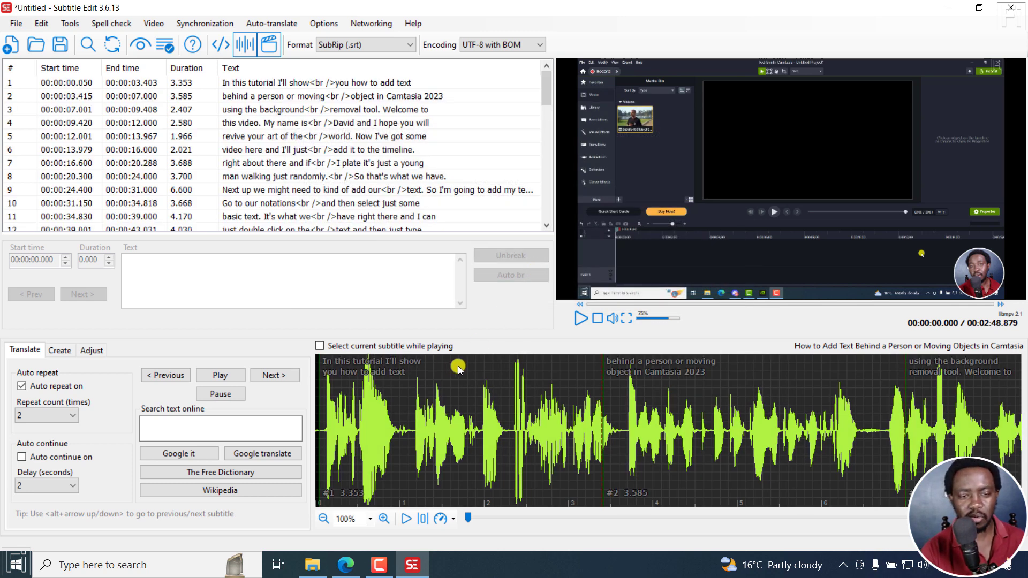
Play the video and pause around 4 seconds to see the subtitles over the picture.
left_click(579, 324)
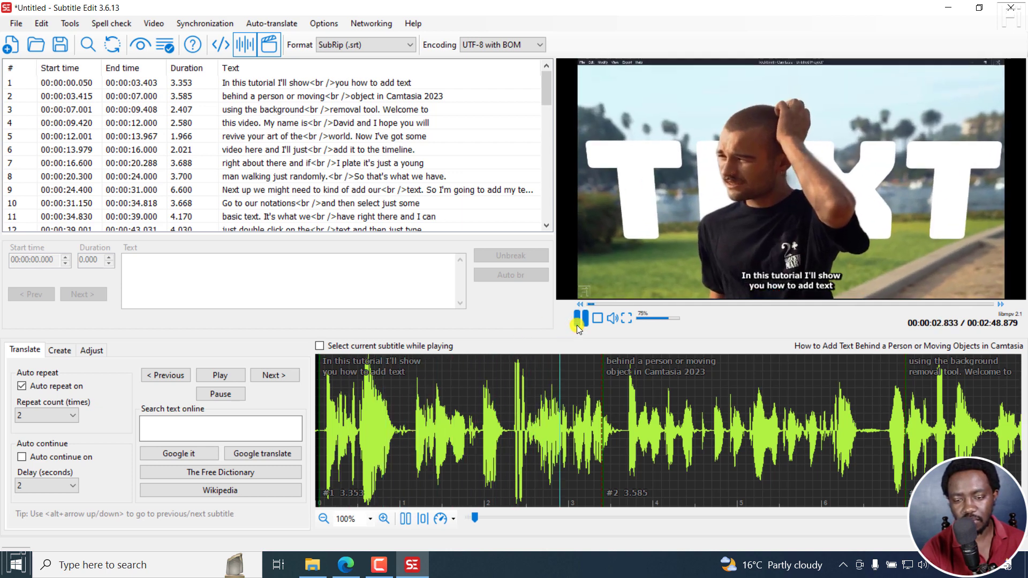
left_click(578, 326)
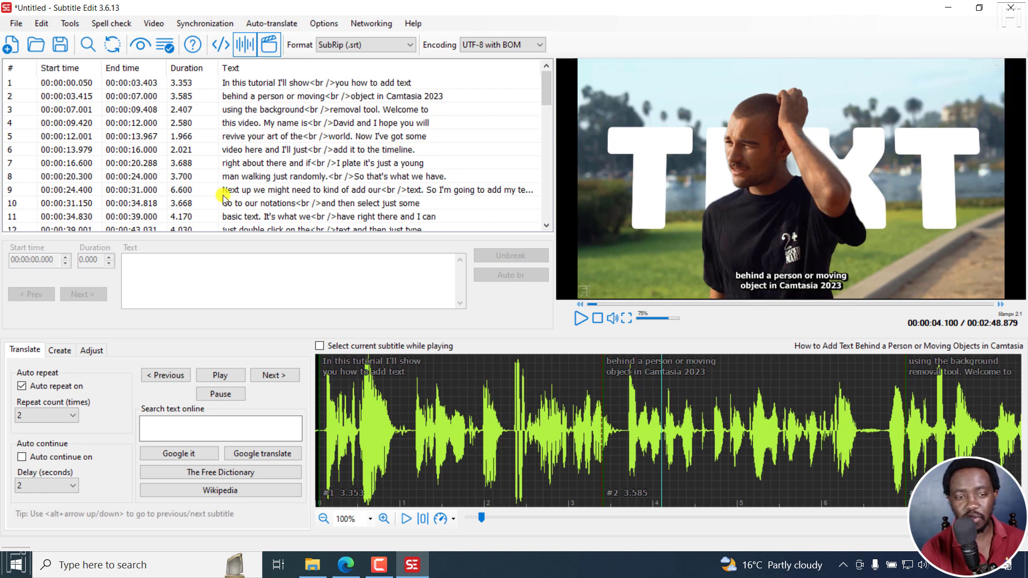
left_click(154, 24)
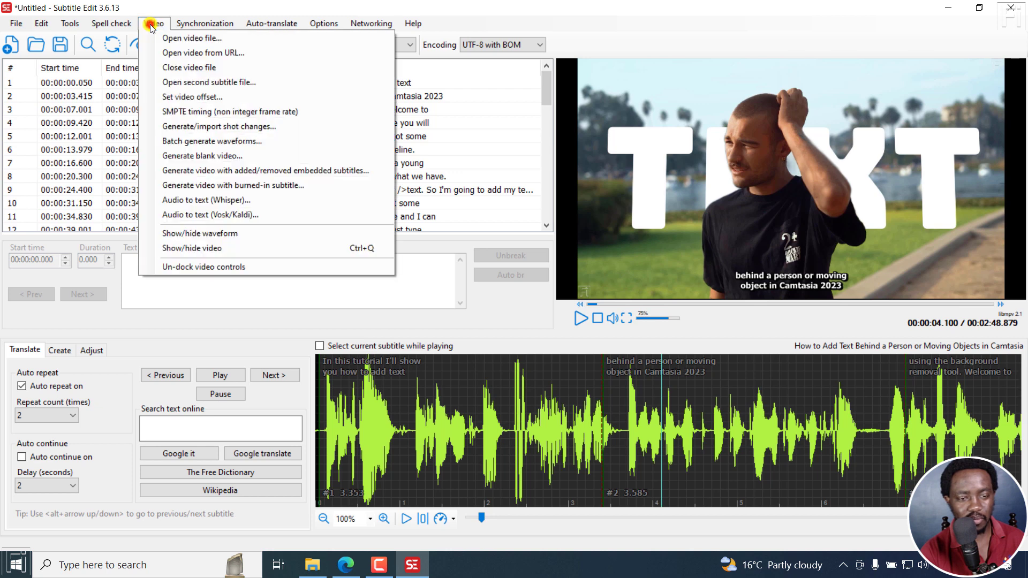
Open the burned-in subtitle generator and make the subtitle box dark semi-transparent black.
left_click(207, 186)
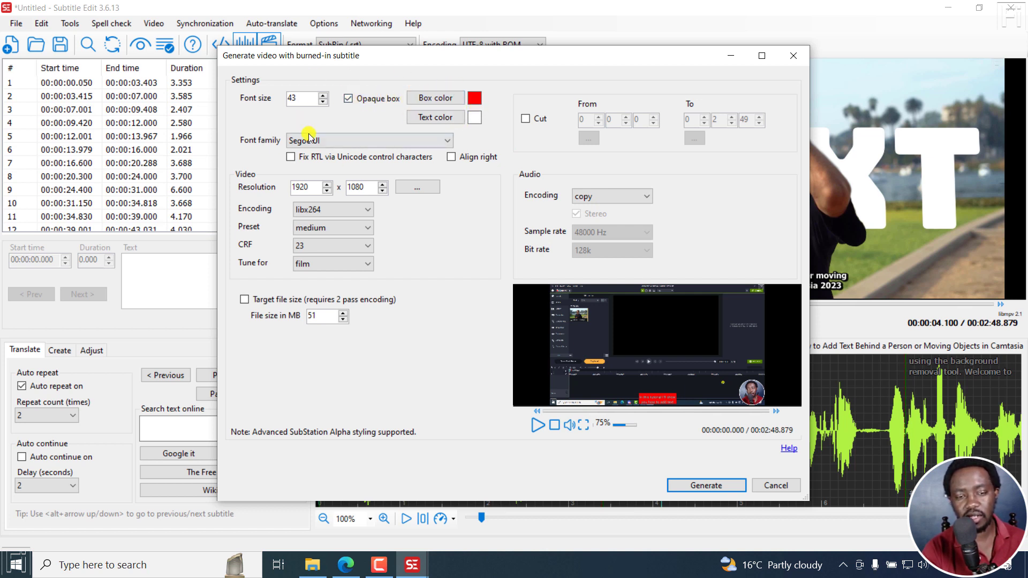
left_click(476, 99)
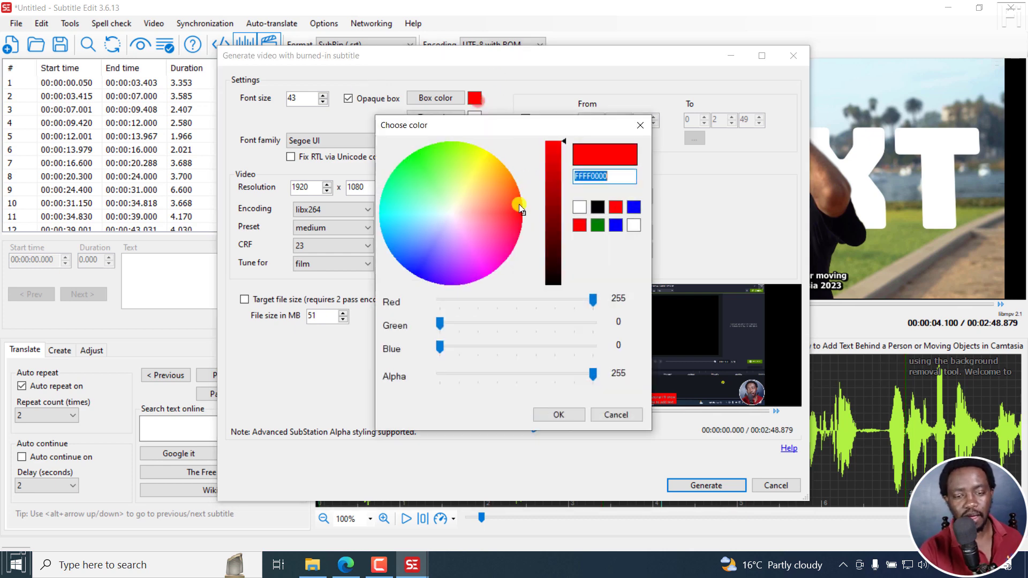
left_click(597, 208)
left_click_drag(593, 374, 543, 379)
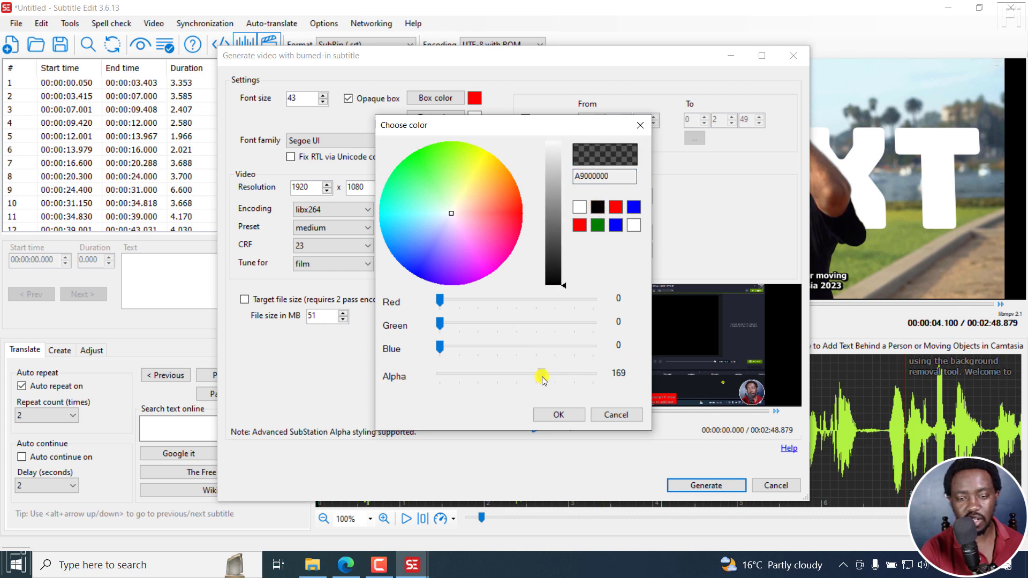
left_click(557, 416)
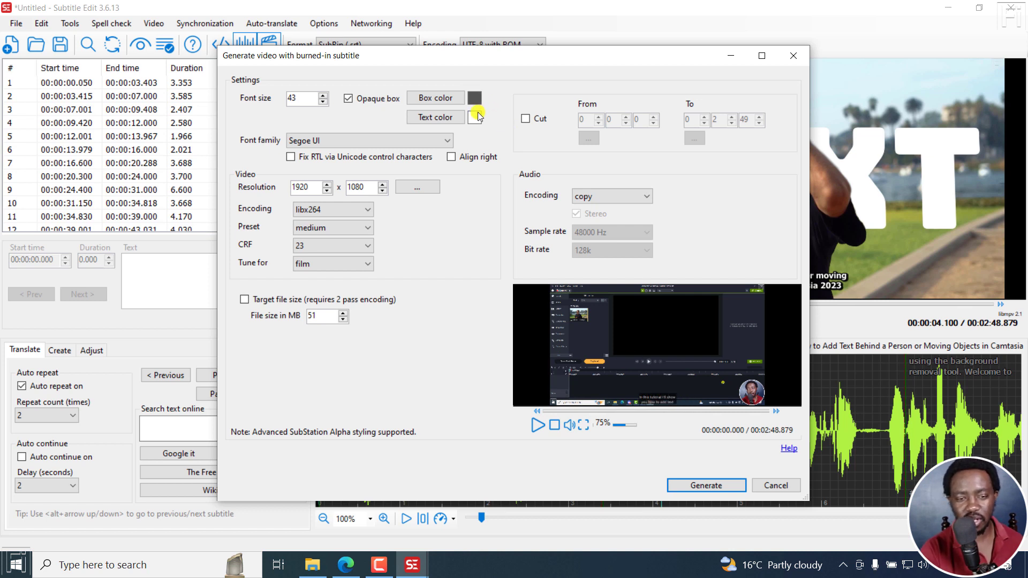
Set font size 100 and check the look in a full-screen preview.
double_click(311, 98)
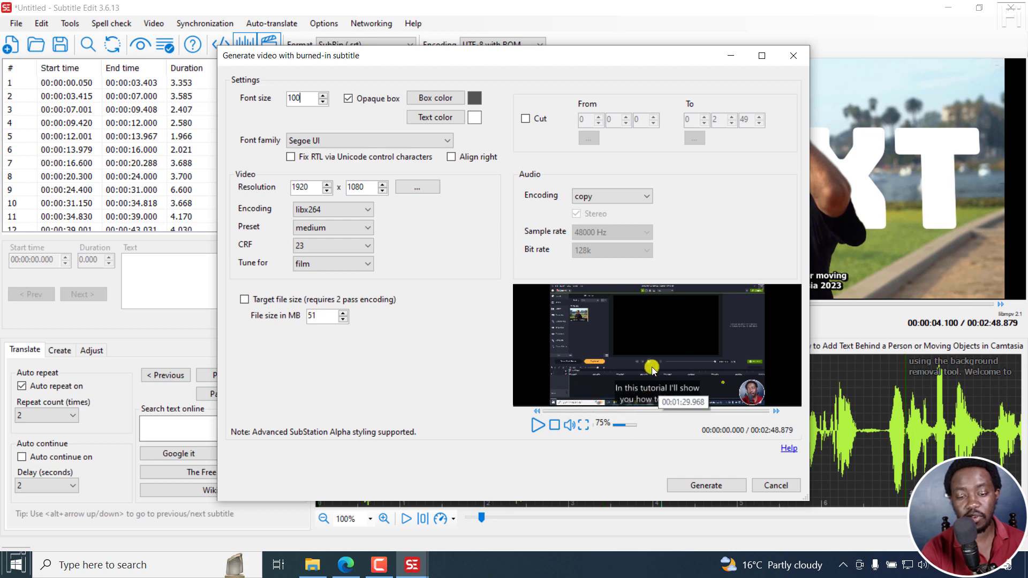
left_click(584, 426)
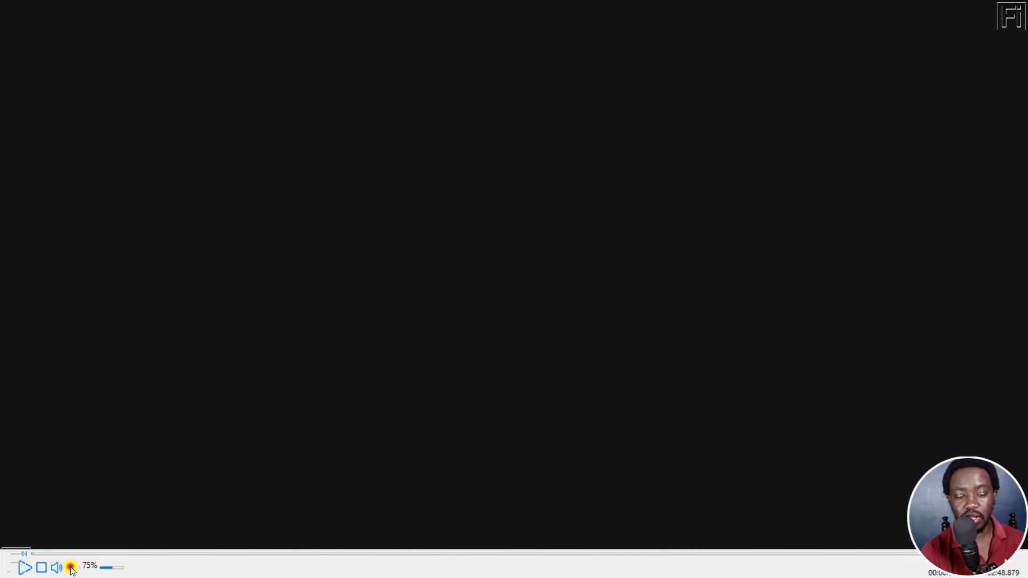
left_click(71, 568)
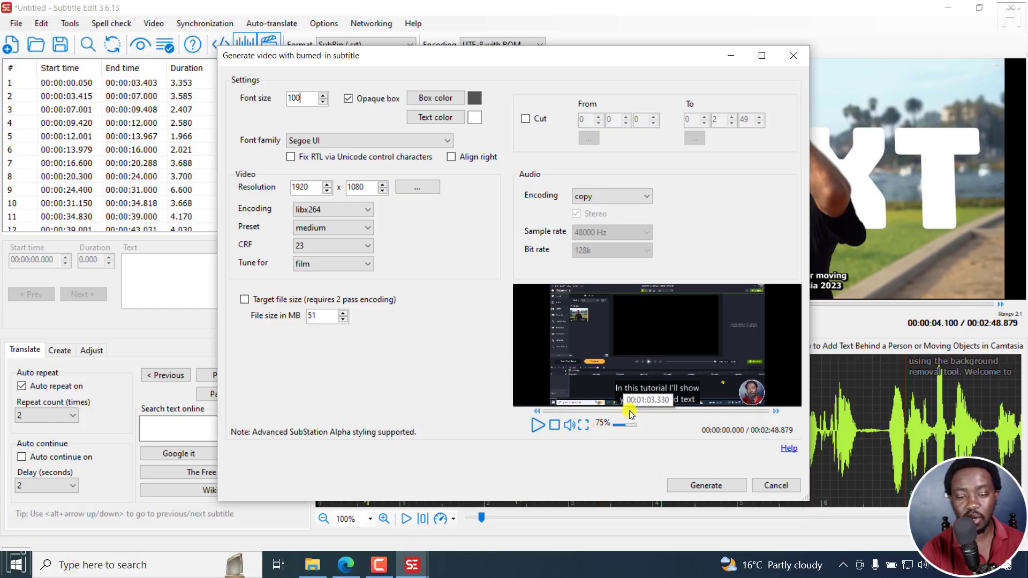
Step through the font list to Arial, select it, and preview it full screen.
left_click(445, 140)
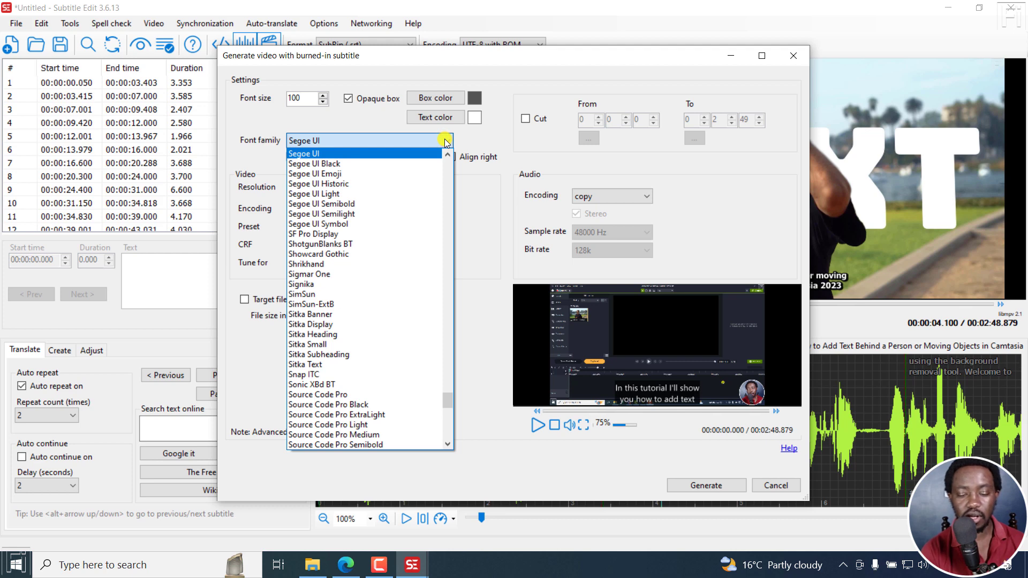
key("Home")
key("Down")
key("Down")
key("Down")
key("Down")
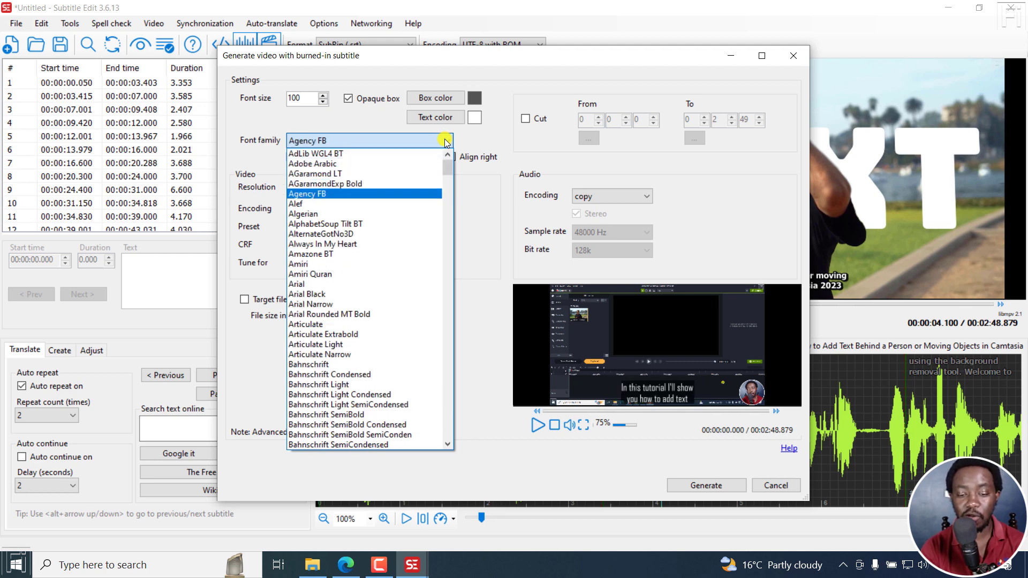
key("Down")
key("Down")
key("Down")
key("Down")
key("Down")
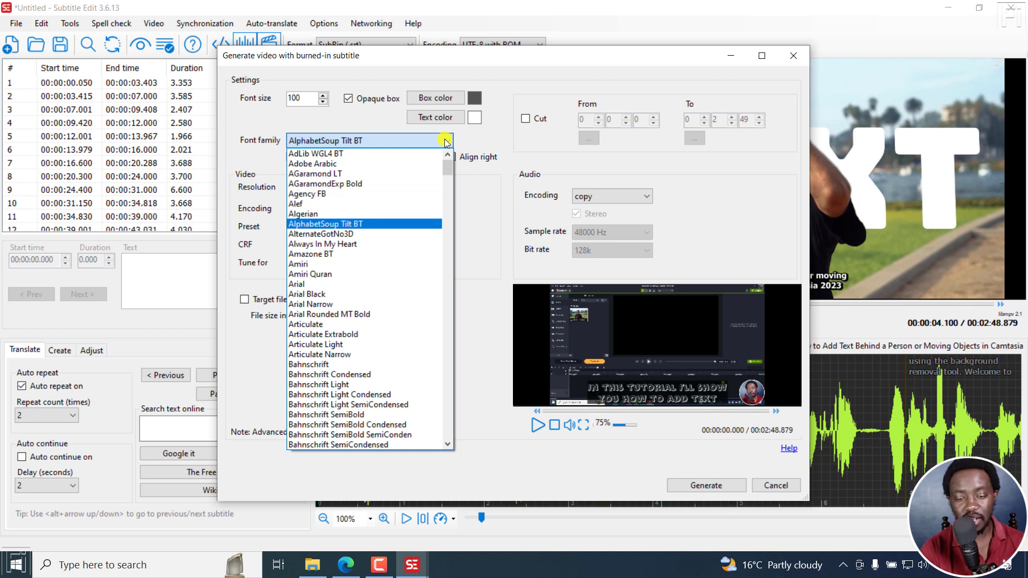
key("Down")
key("Down")
key("Down")
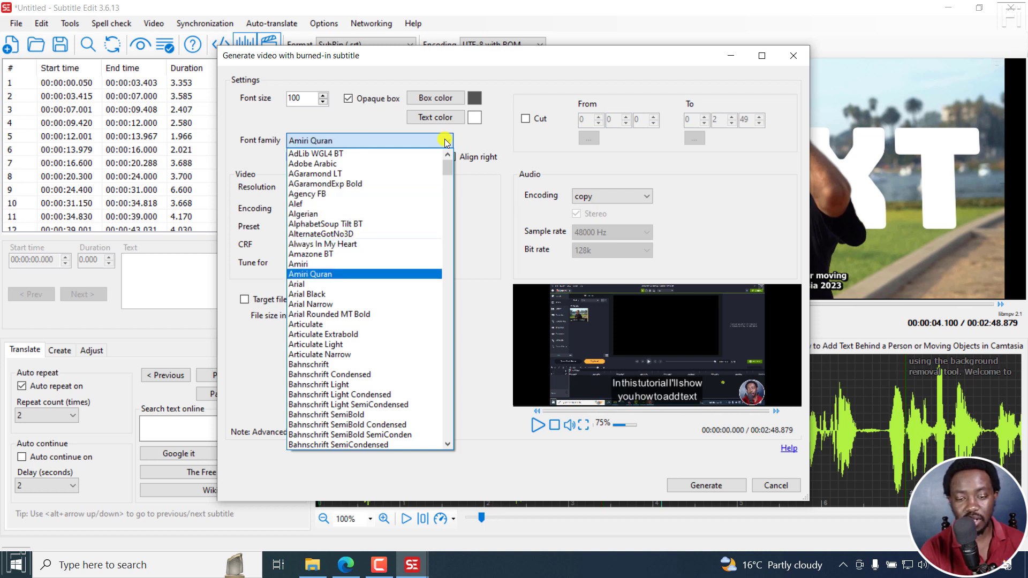
key("Down")
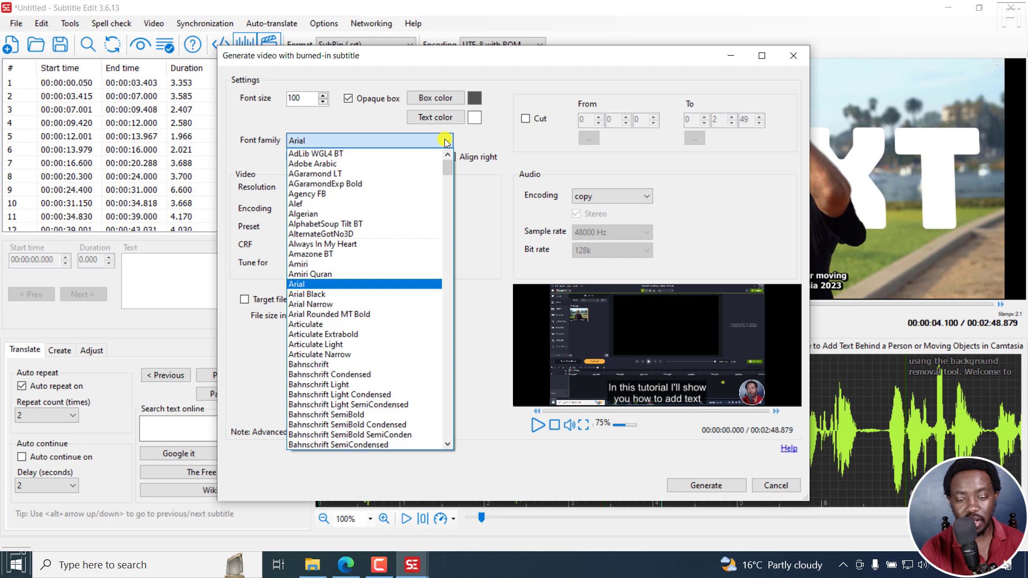
left_click(317, 283)
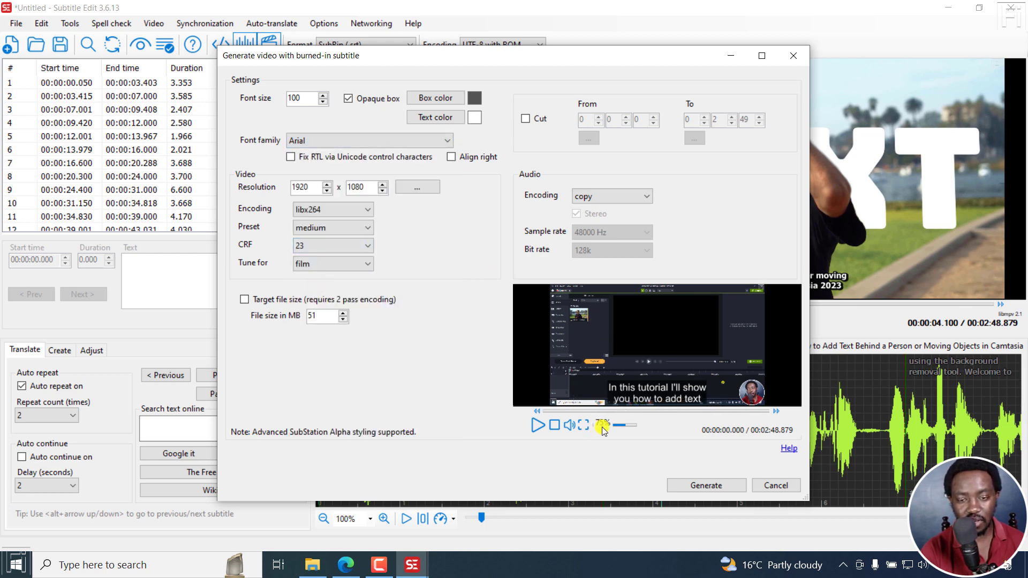
left_click(585, 426)
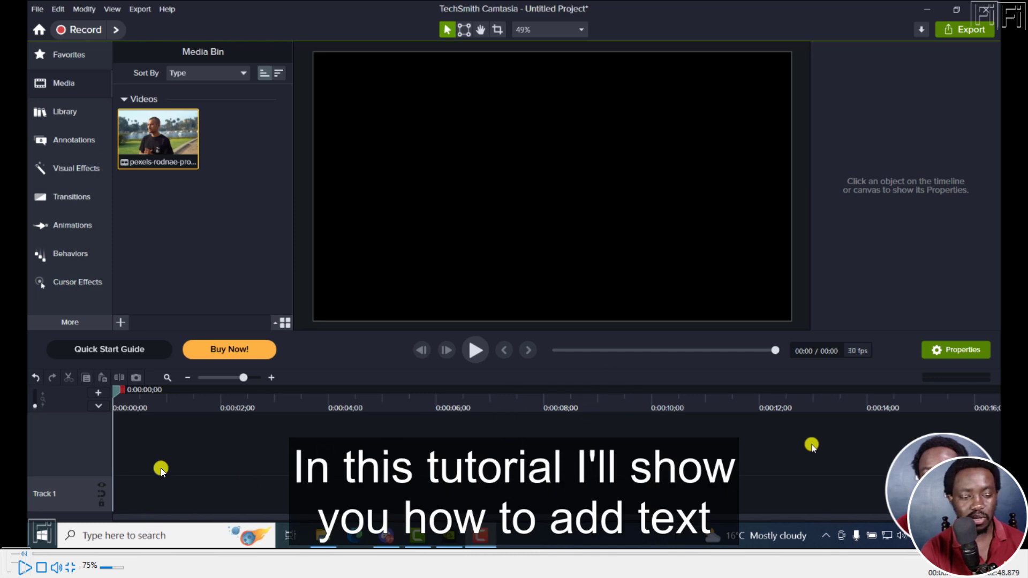
Change the font size from 100 to 80 and check it in the full-screen preview.
left_click(70, 568)
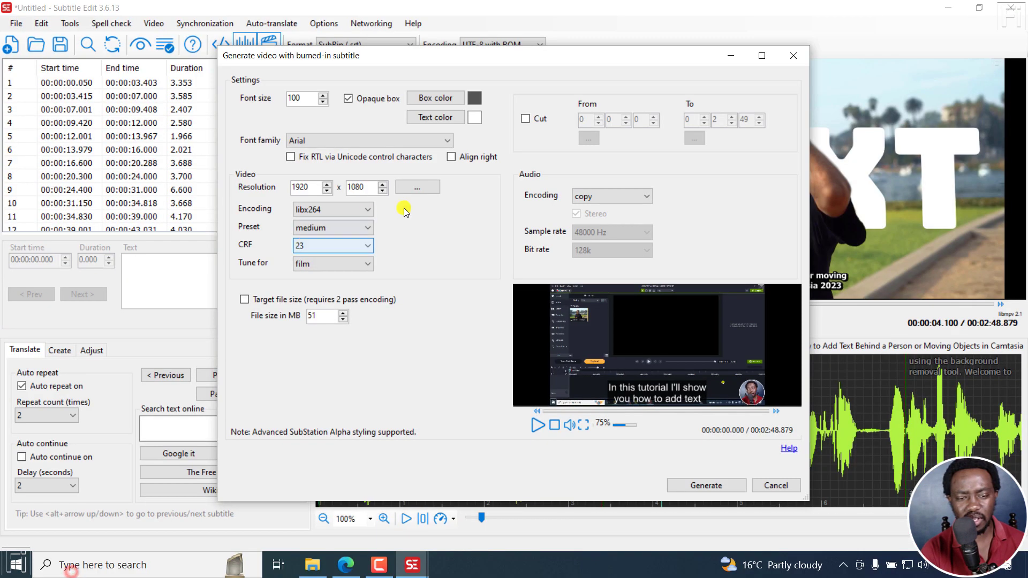
left_click_drag(309, 98, 264, 101)
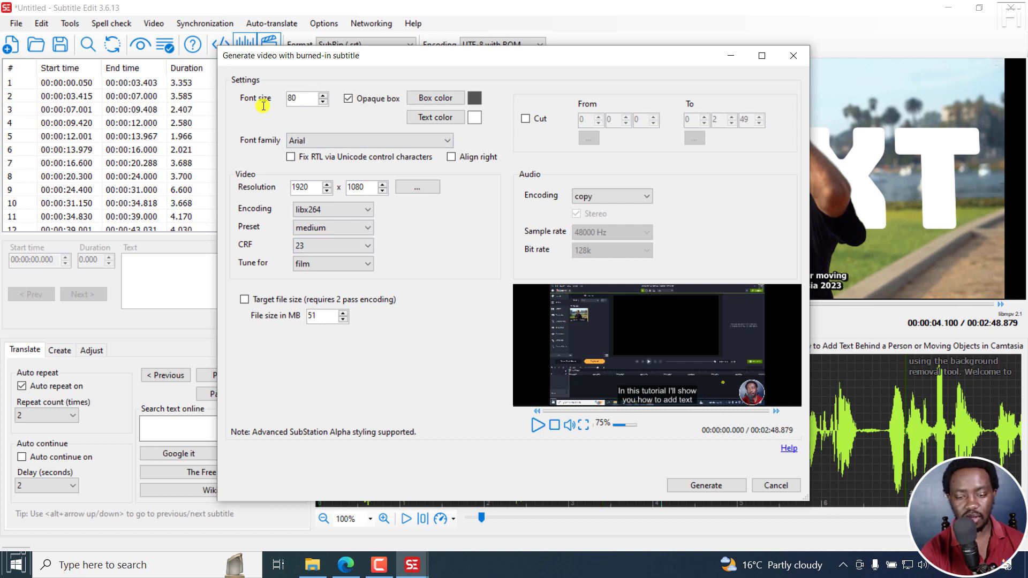
left_click(584, 425)
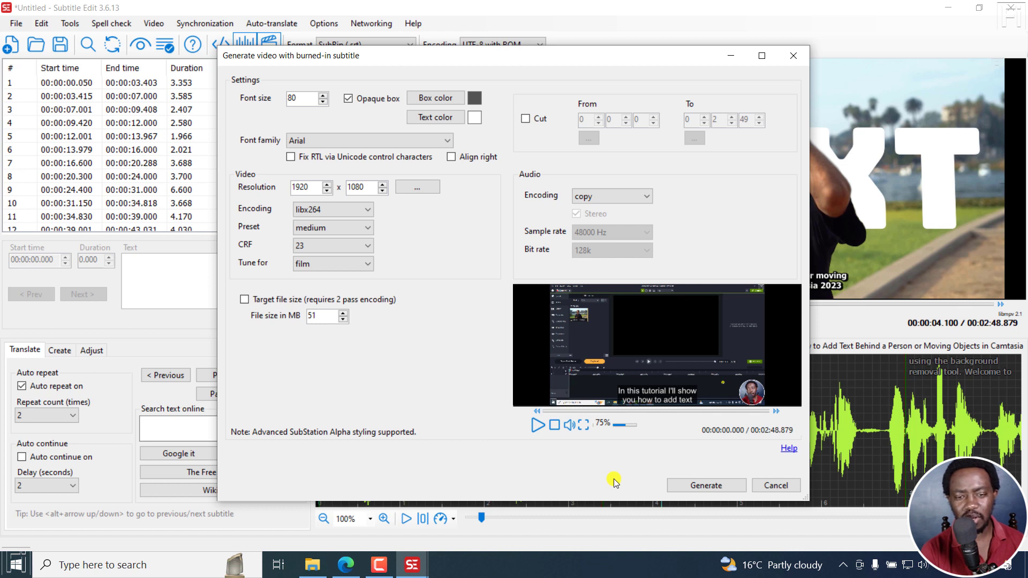
left_click(488, 98)
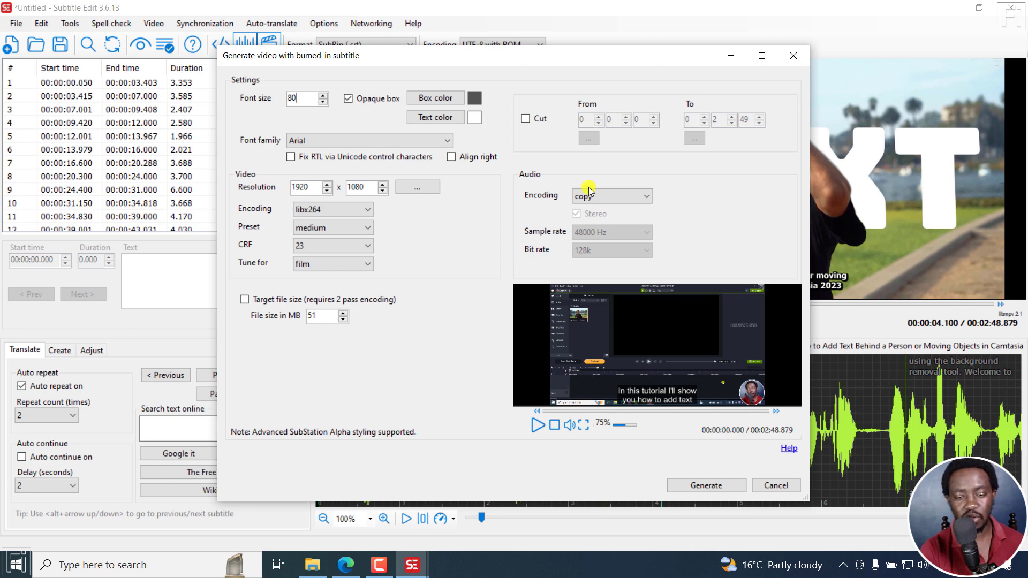
Generate the burned-in MP4 under the suggested name in the Merged Subs folder.
left_click(706, 486)
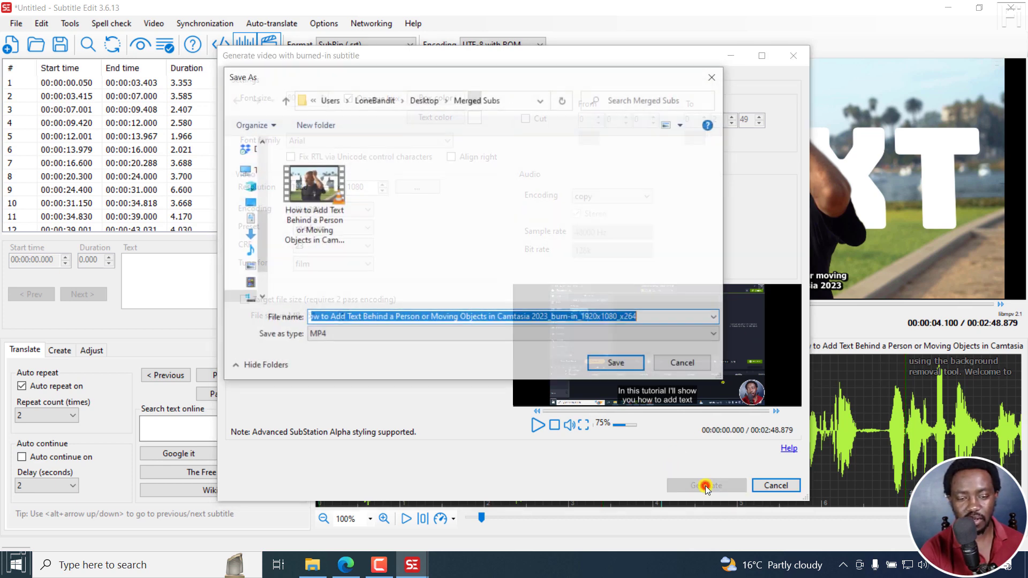
left_click(617, 366)
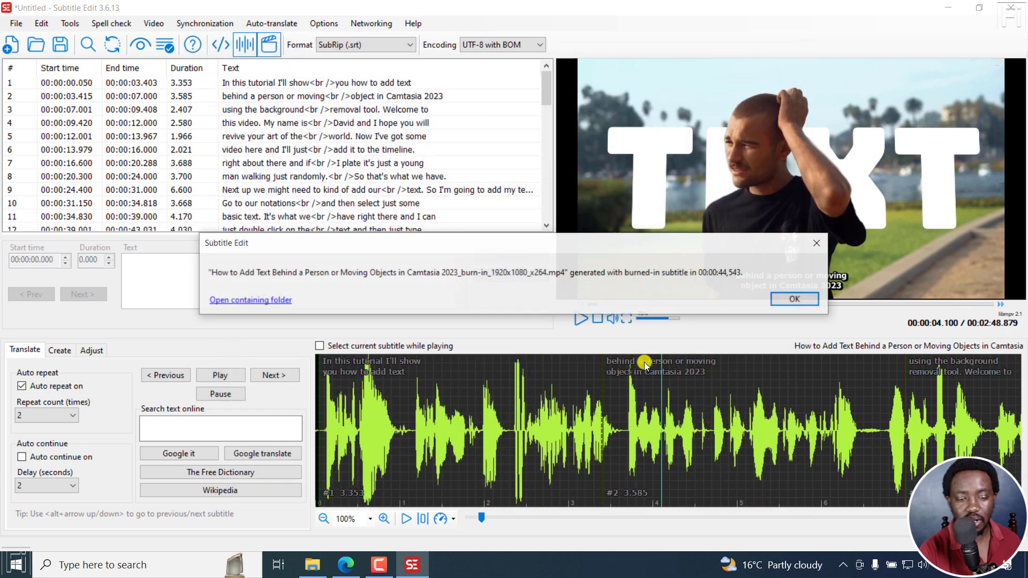
Play the exported MP4 from Merged Subs in VLC, pause on the subtitles, then close VLC.
left_click(278, 301)
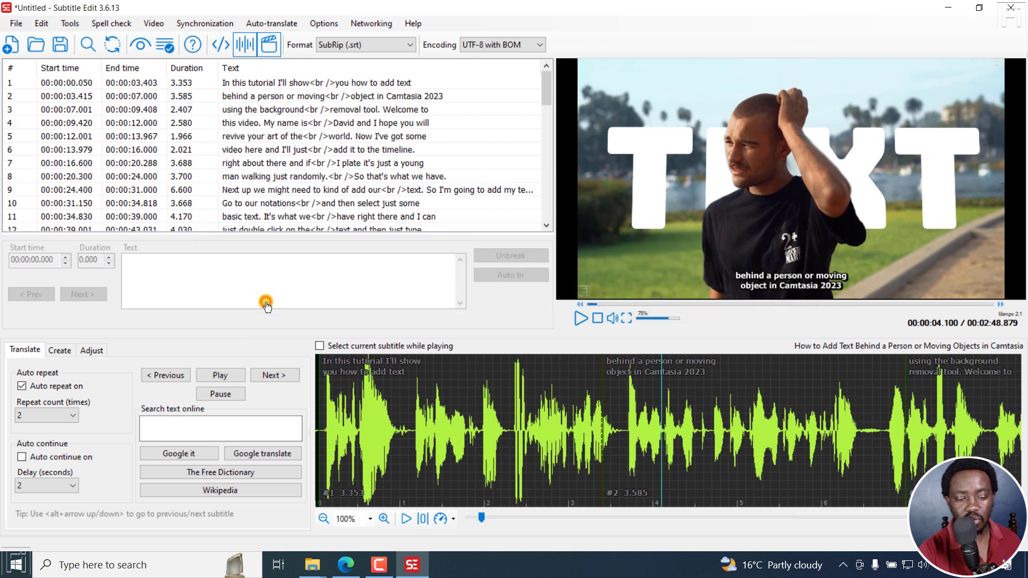
mouse_move(324, 575)
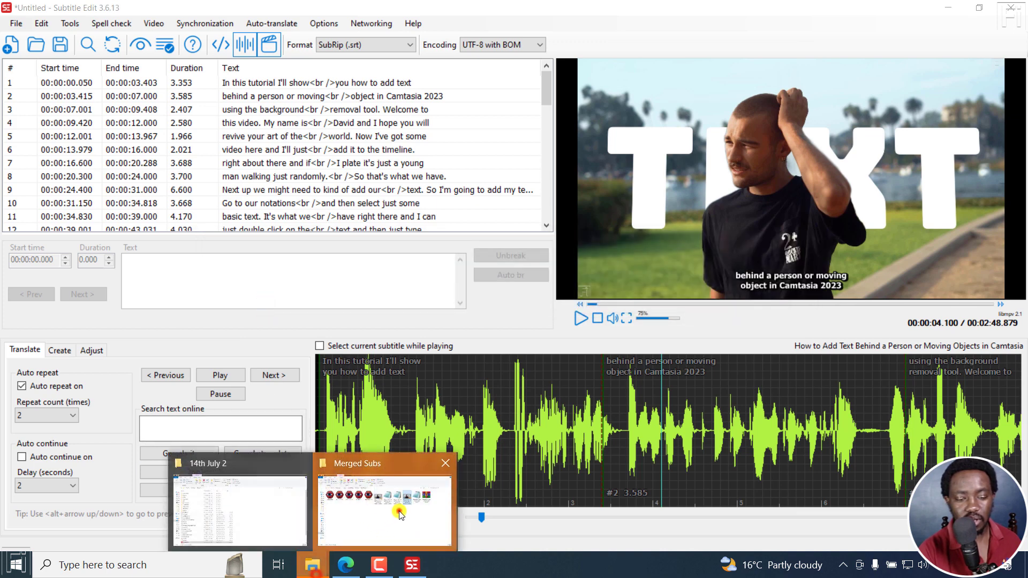
left_click(399, 510)
double_click(665, 207)
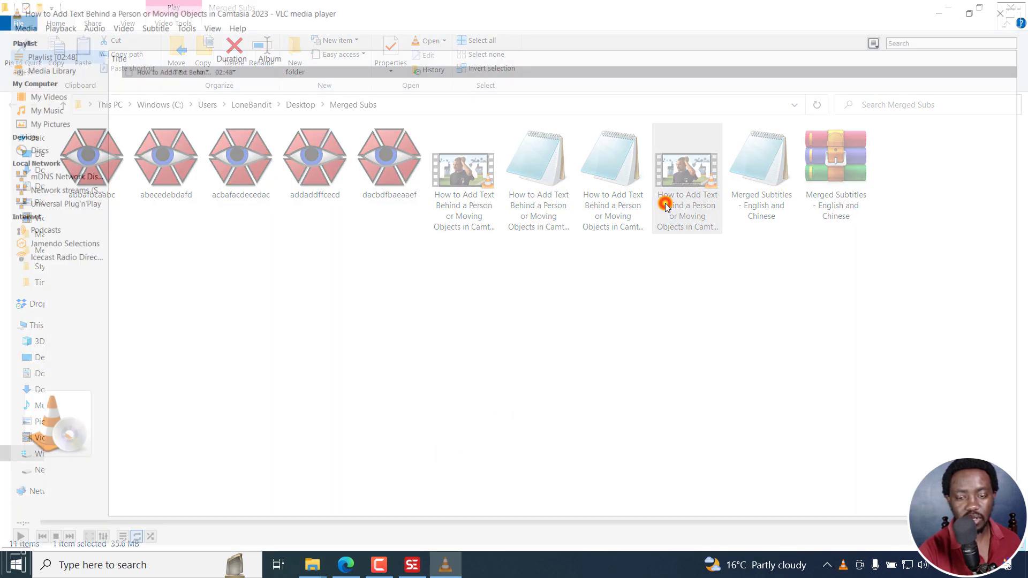
left_click(612, 213)
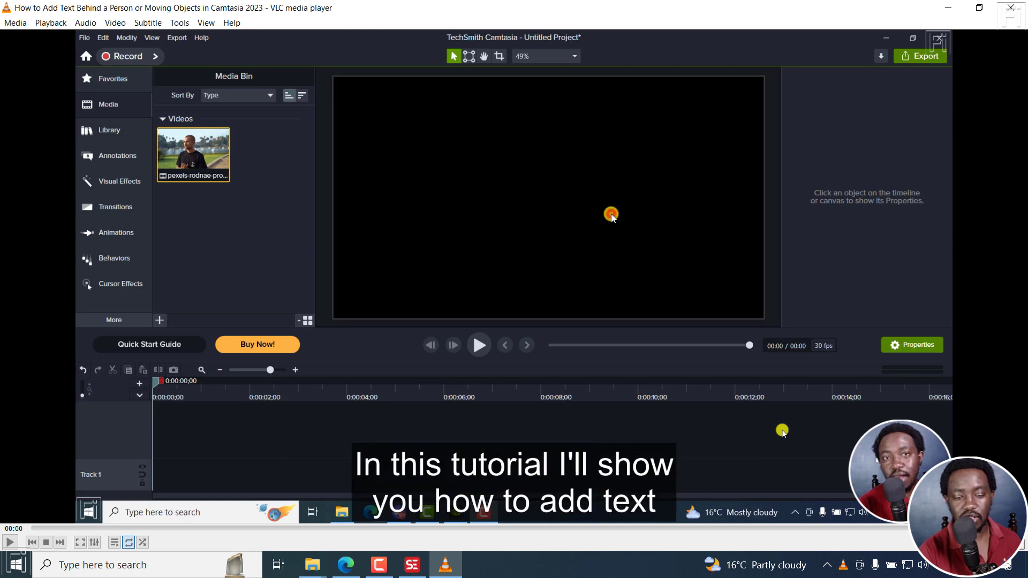
left_click(556, 330)
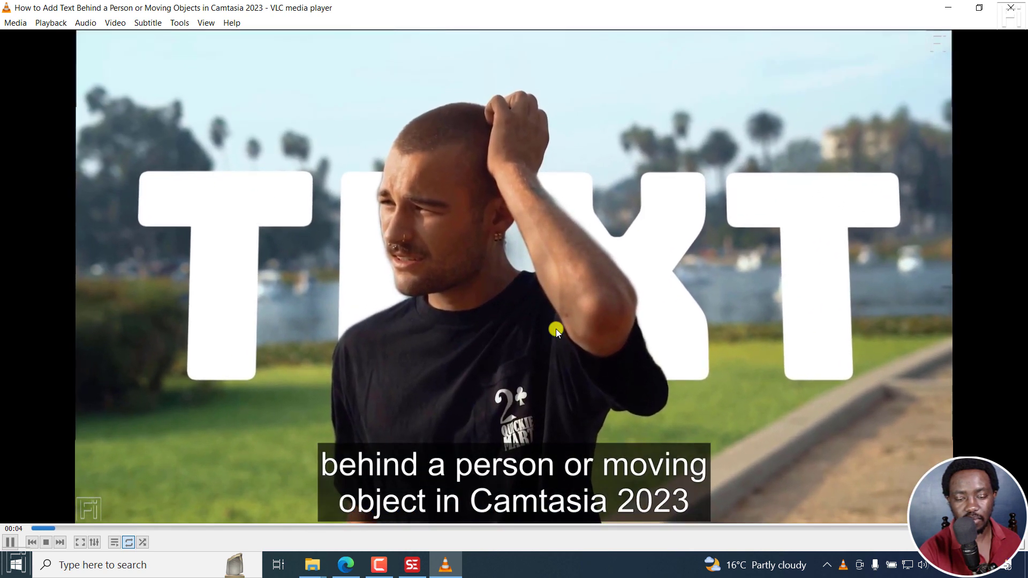
left_click(556, 330)
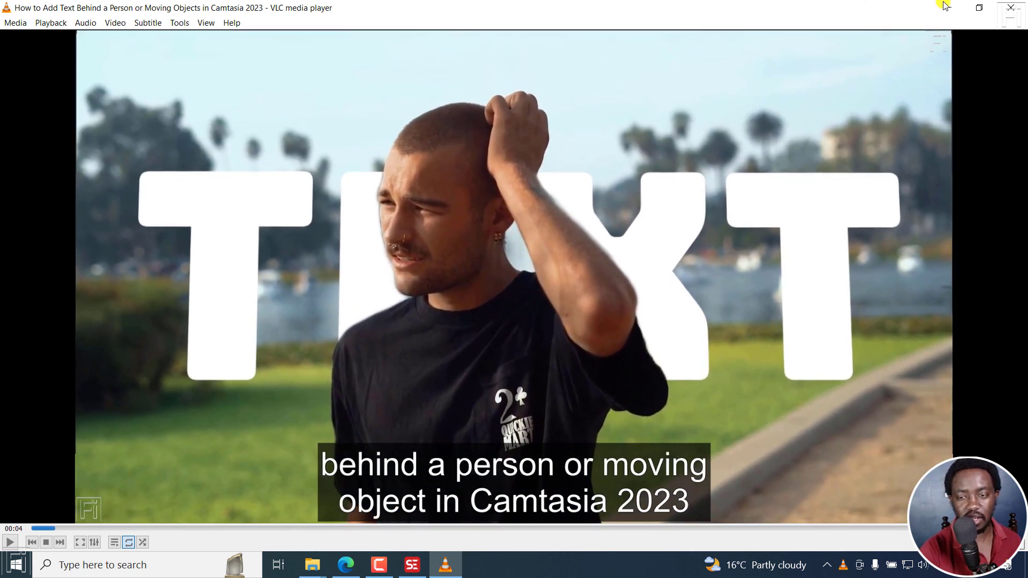
left_click(1011, 8)
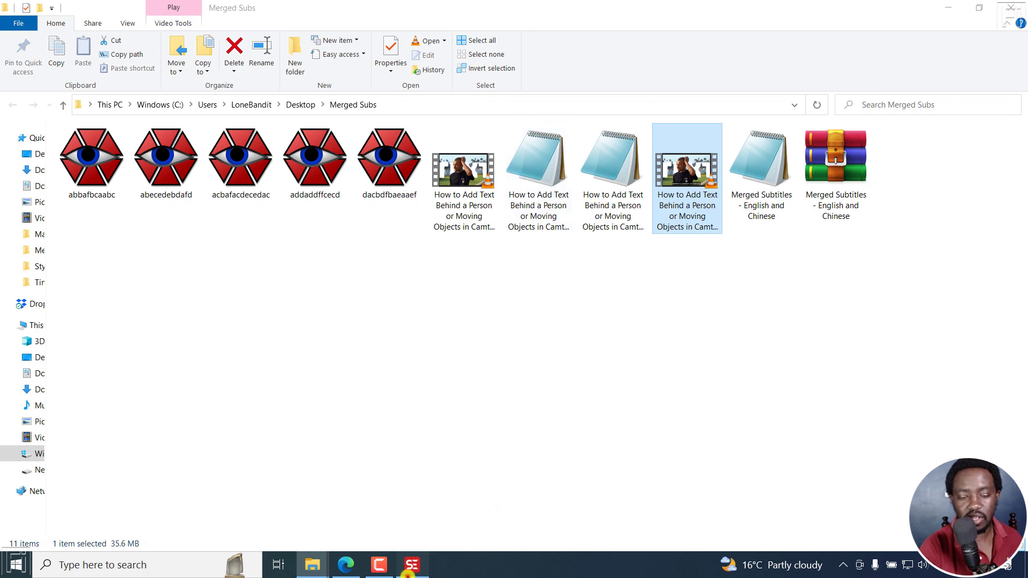
Return to Subtitle Edit and reopen Video > Generate video with burned-in subtitle.
left_click(412, 565)
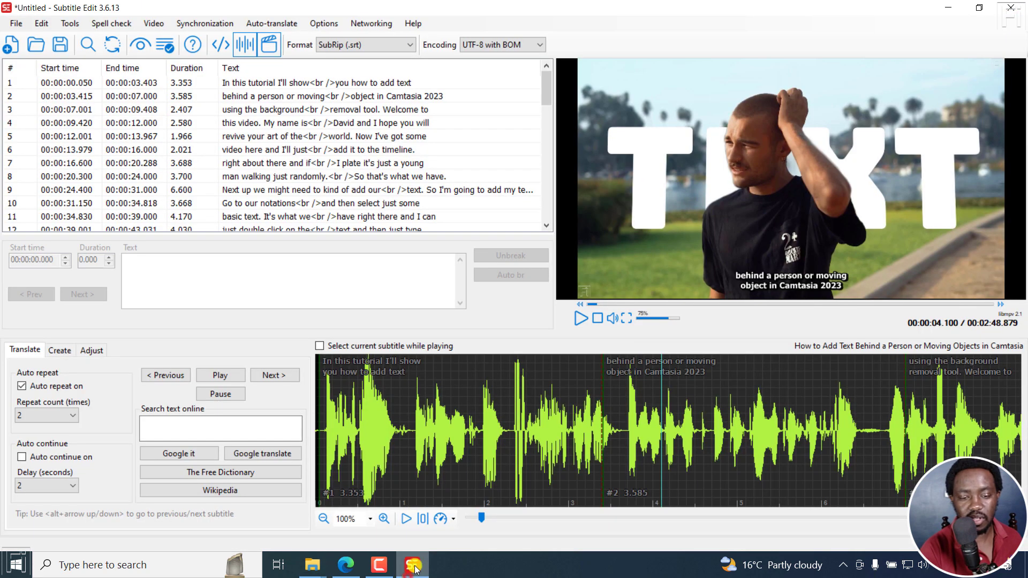
left_click(152, 24)
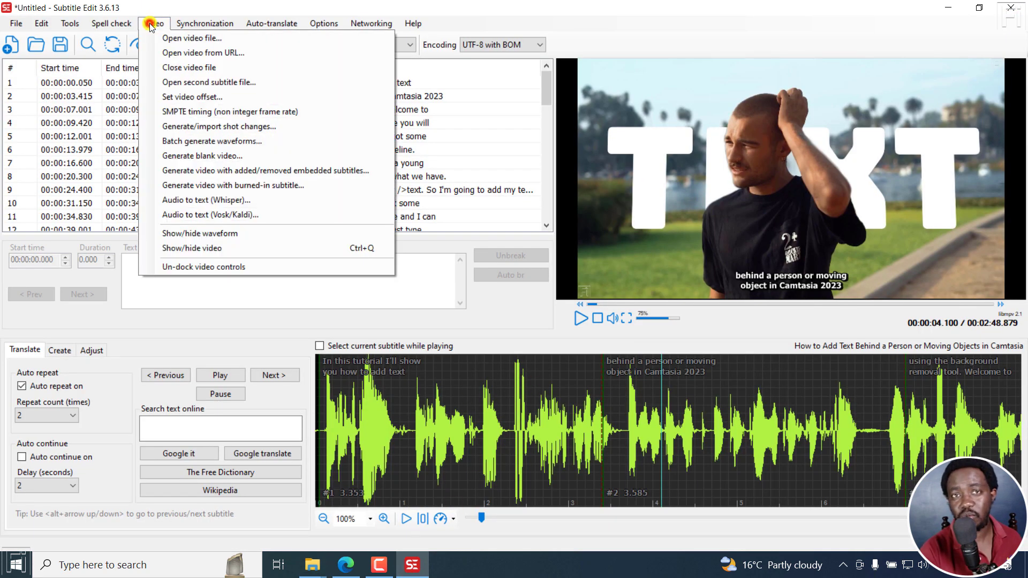
left_click(220, 186)
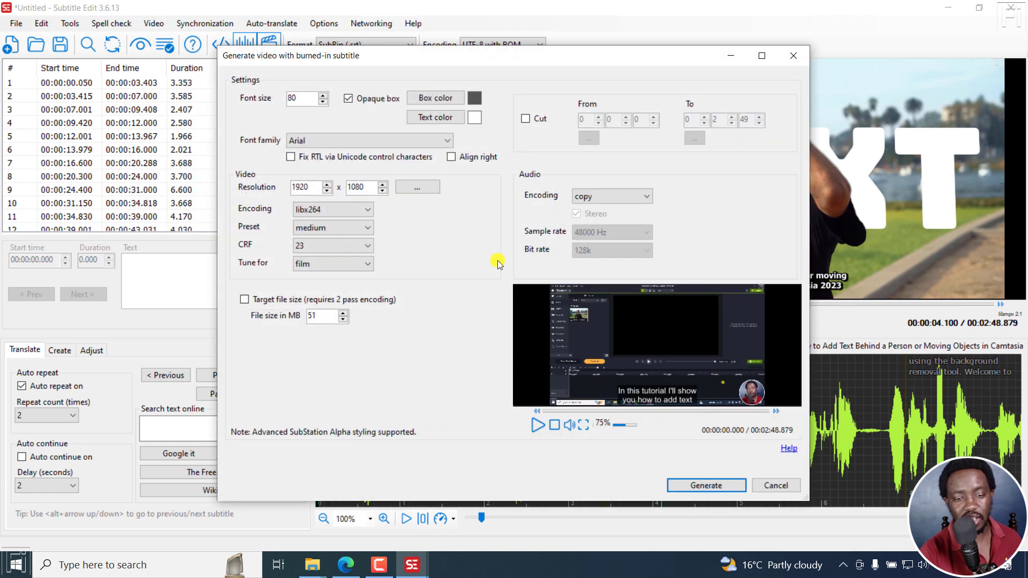